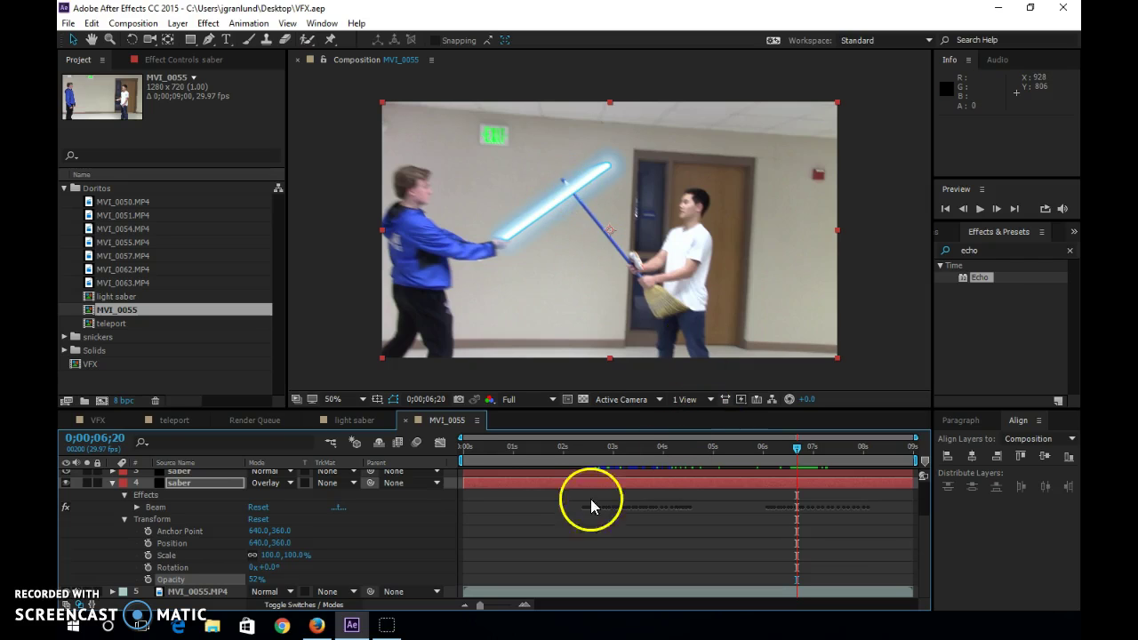
Move to the blade impact at 0;00;06;24 and hide the sparks, flare and both saber layers
left_click(110, 482)
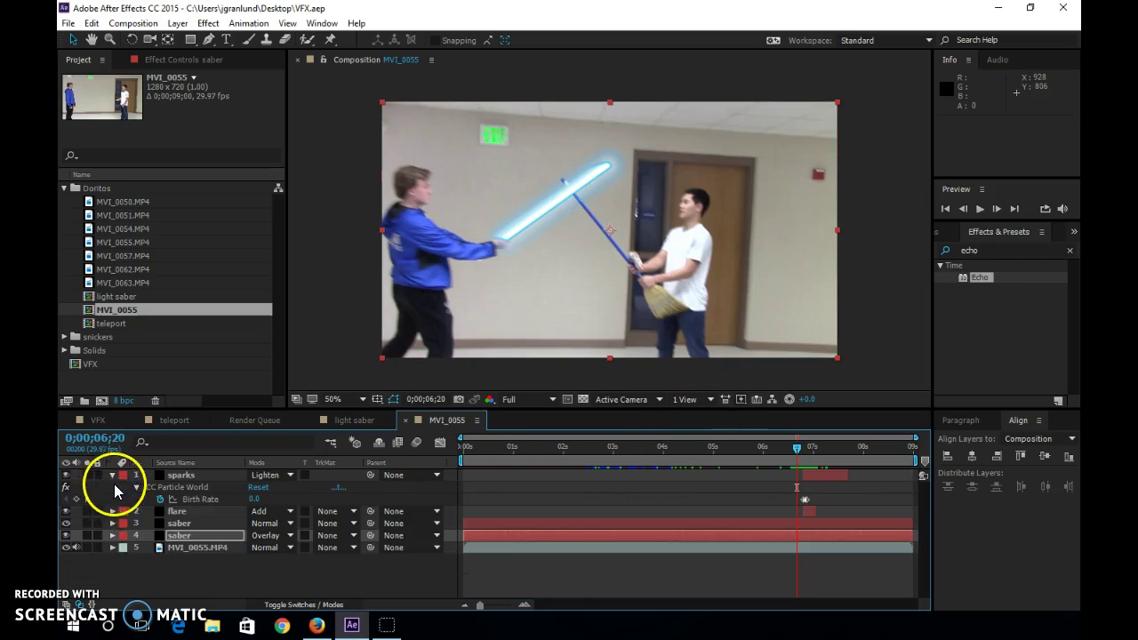
left_click(210, 546)
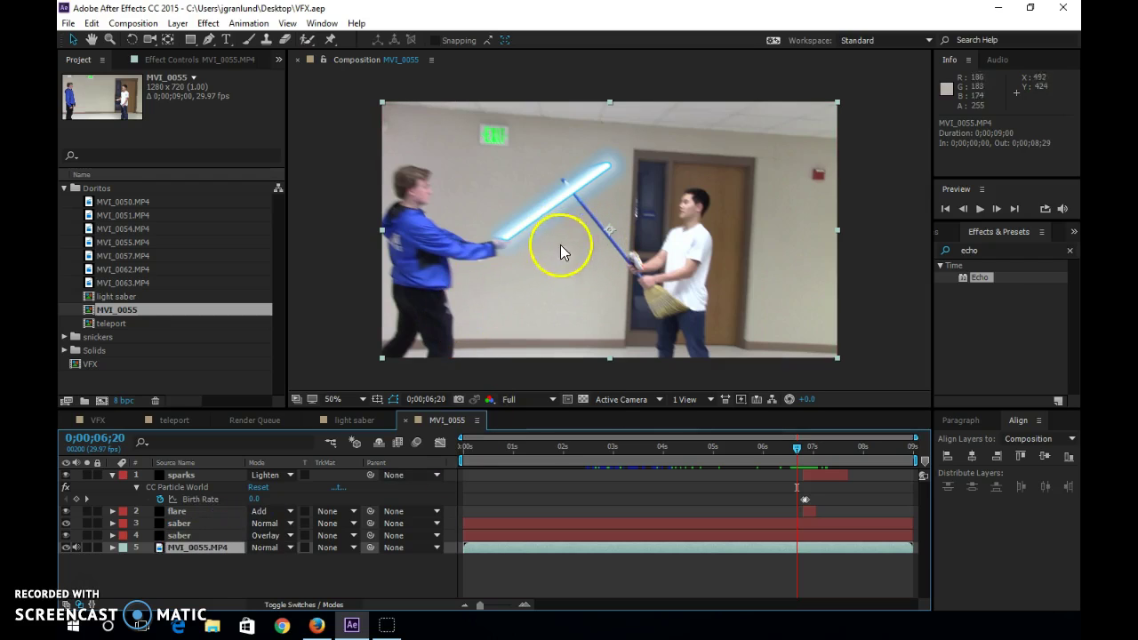
left_click(564, 448)
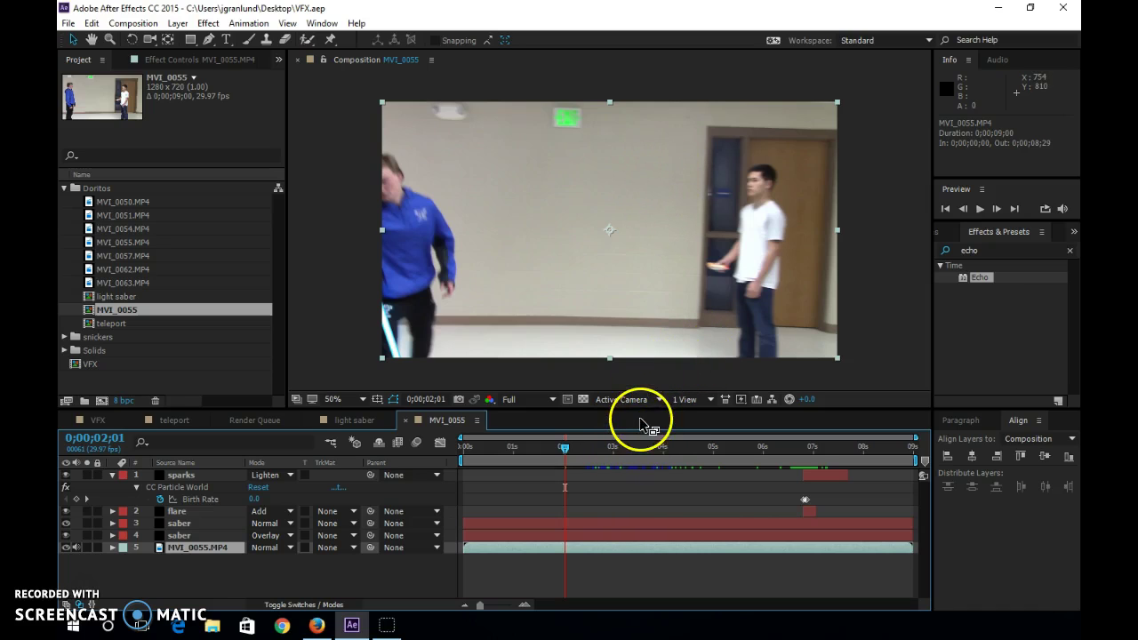
left_click_drag(803, 449, 791, 451)
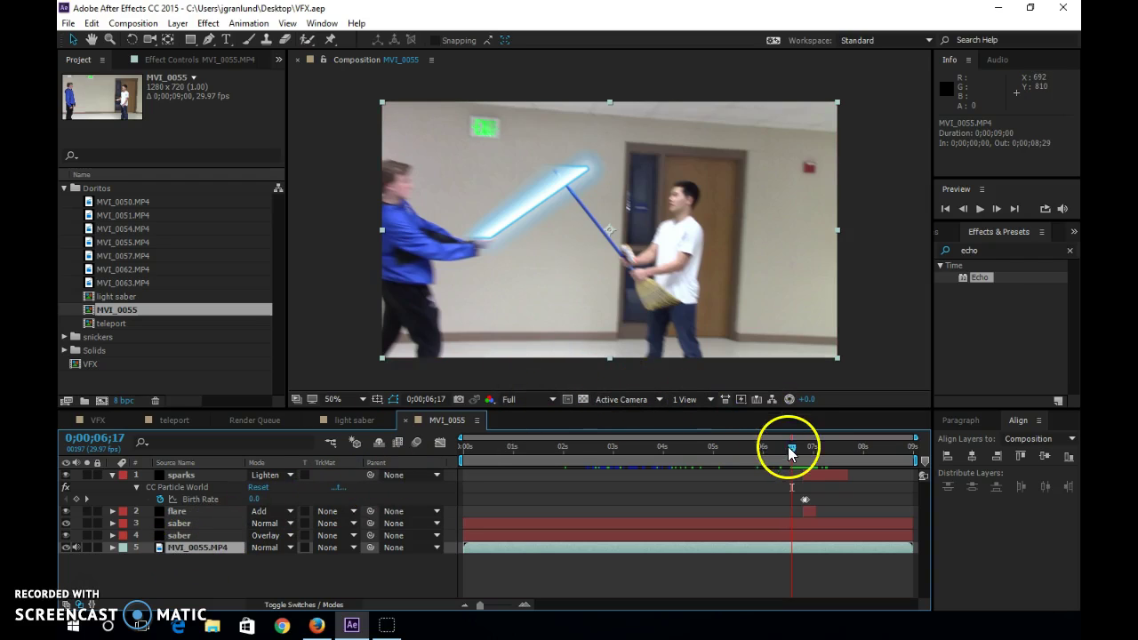
left_click_drag(190, 546, 816, 418)
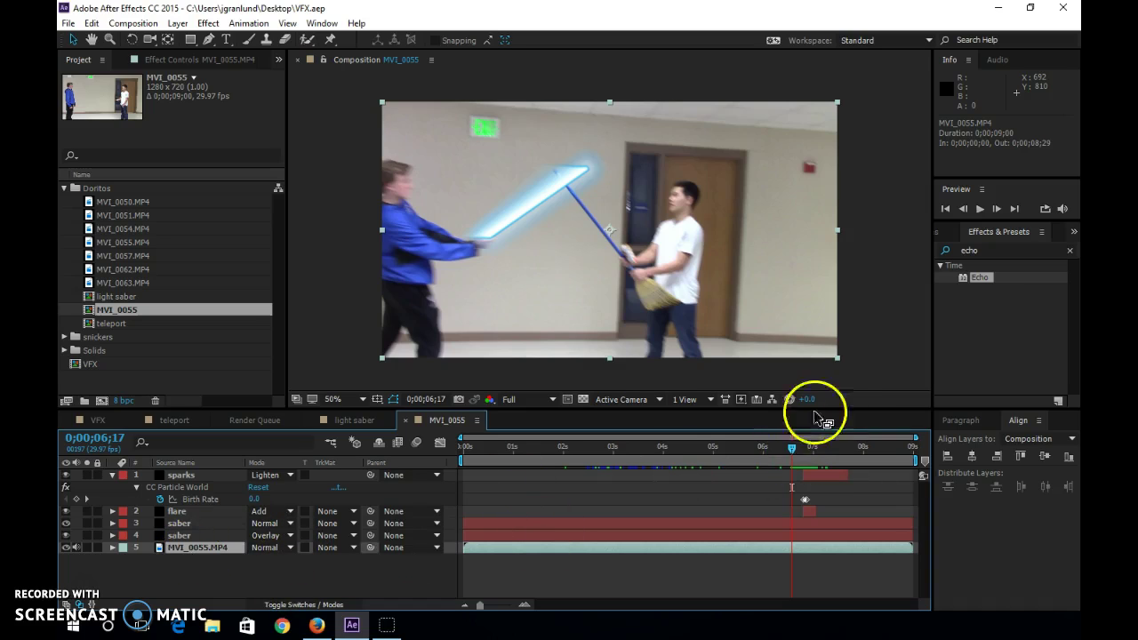
left_click(799, 450)
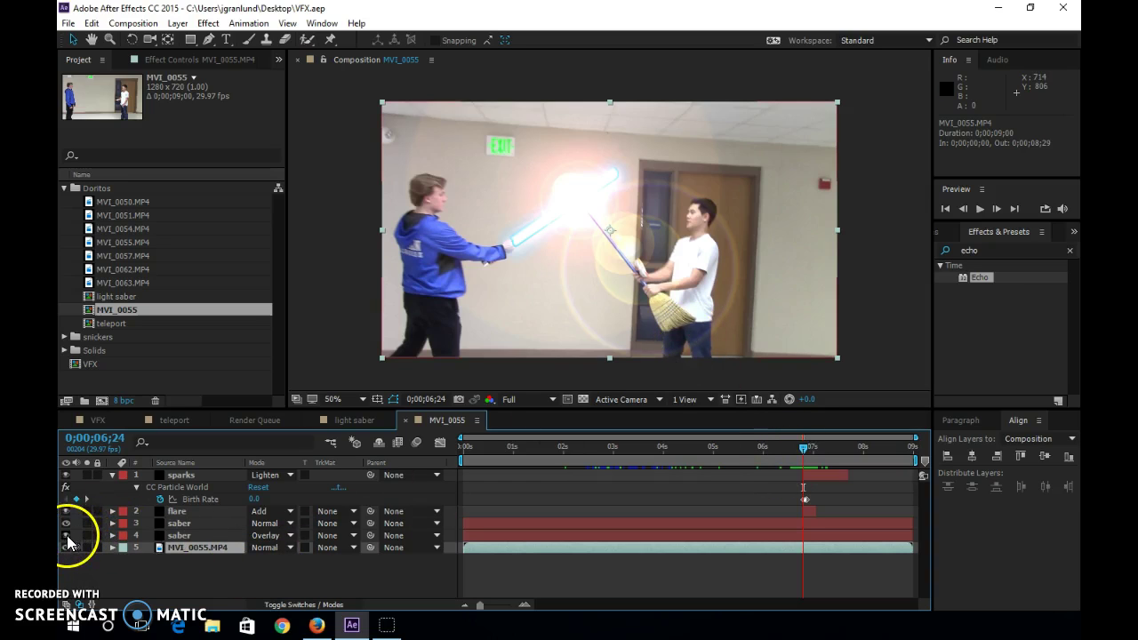
left_click(64, 476)
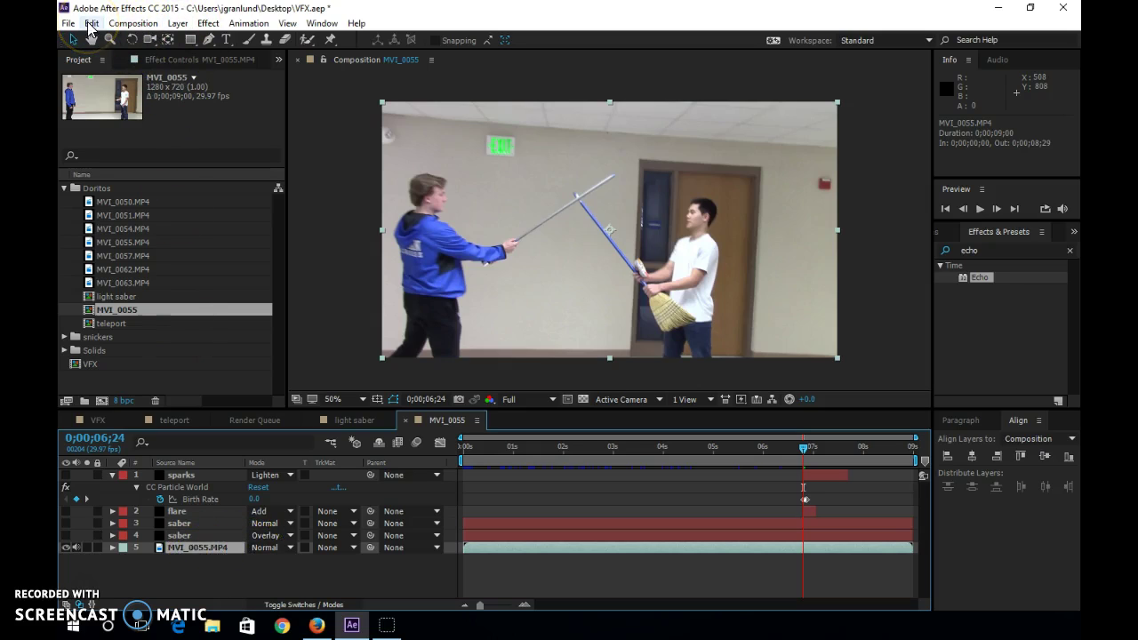
Duplicate the MVI_0055.MP4 footage layer and trim the upper copy's start to 0;00;06;22
key("ctrl+d")
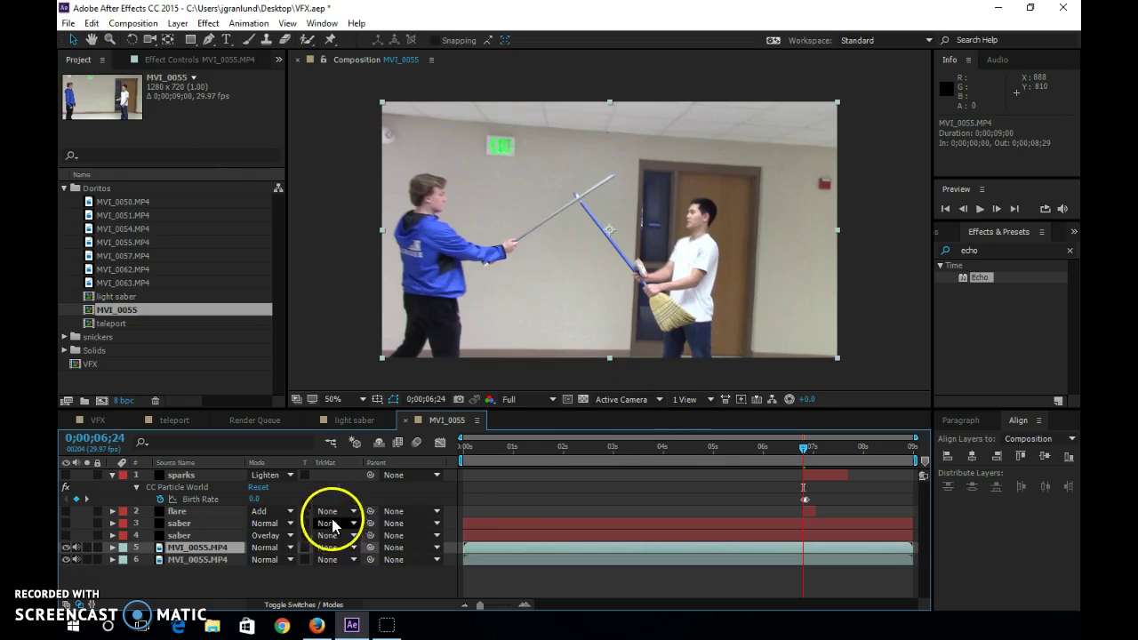
left_click_drag(463, 546, 802, 550)
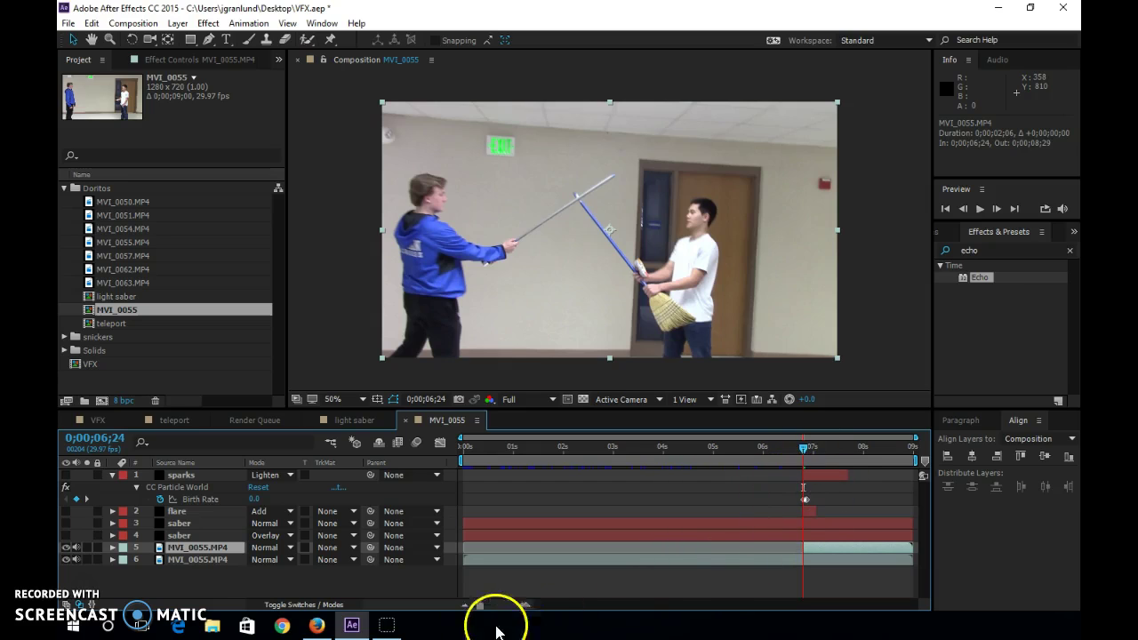
left_click_drag(483, 606, 498, 606)
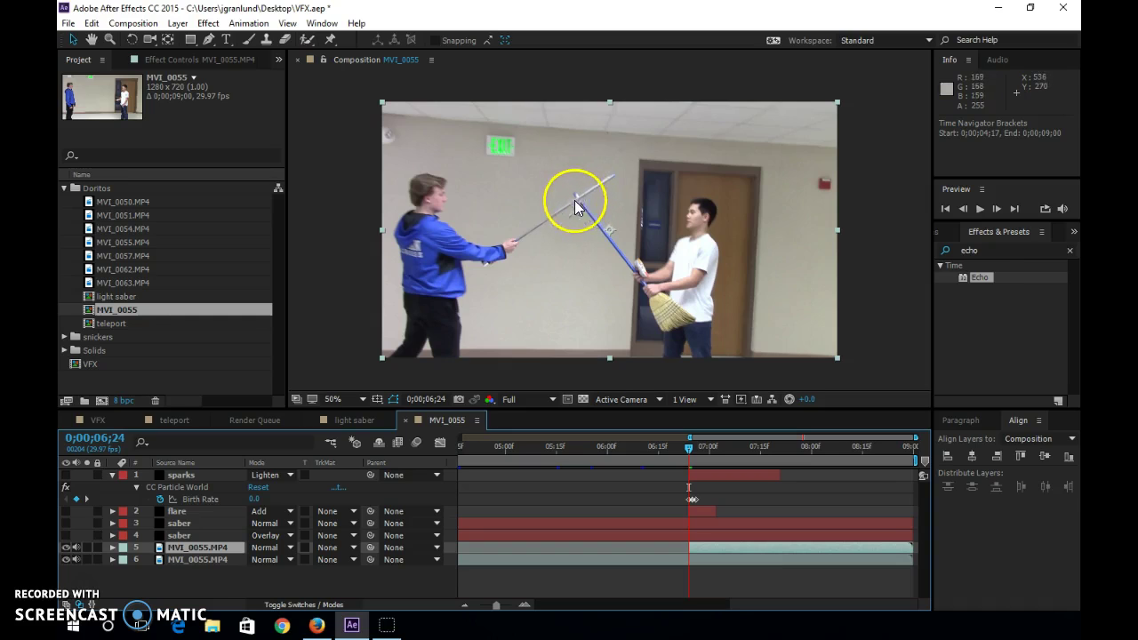
left_click_drag(686, 444, 682, 447)
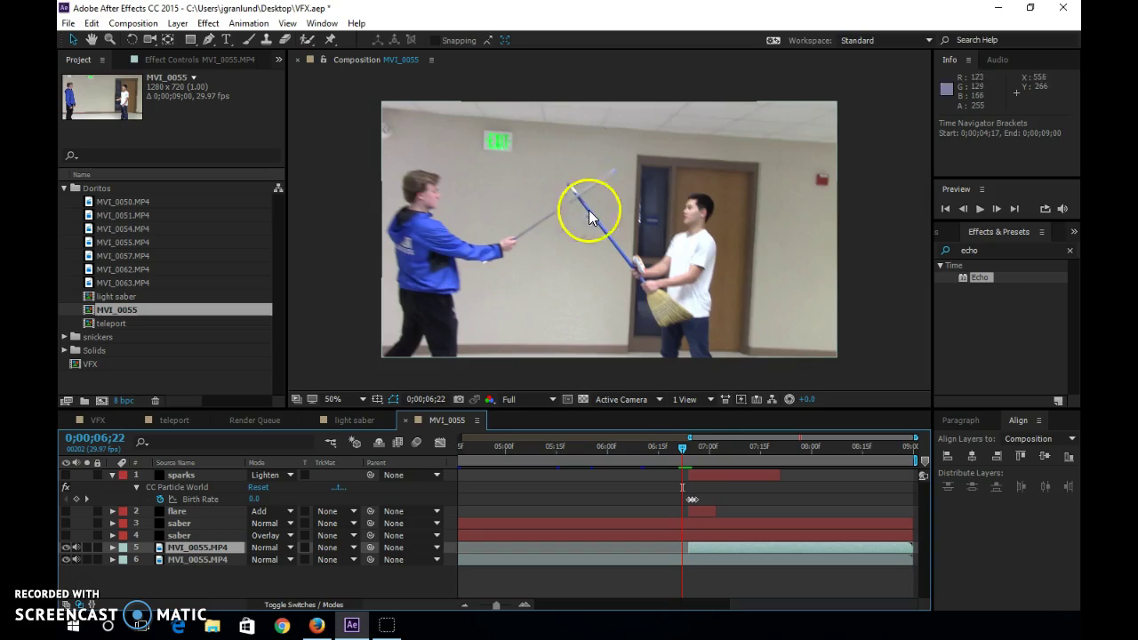
left_click(682, 547)
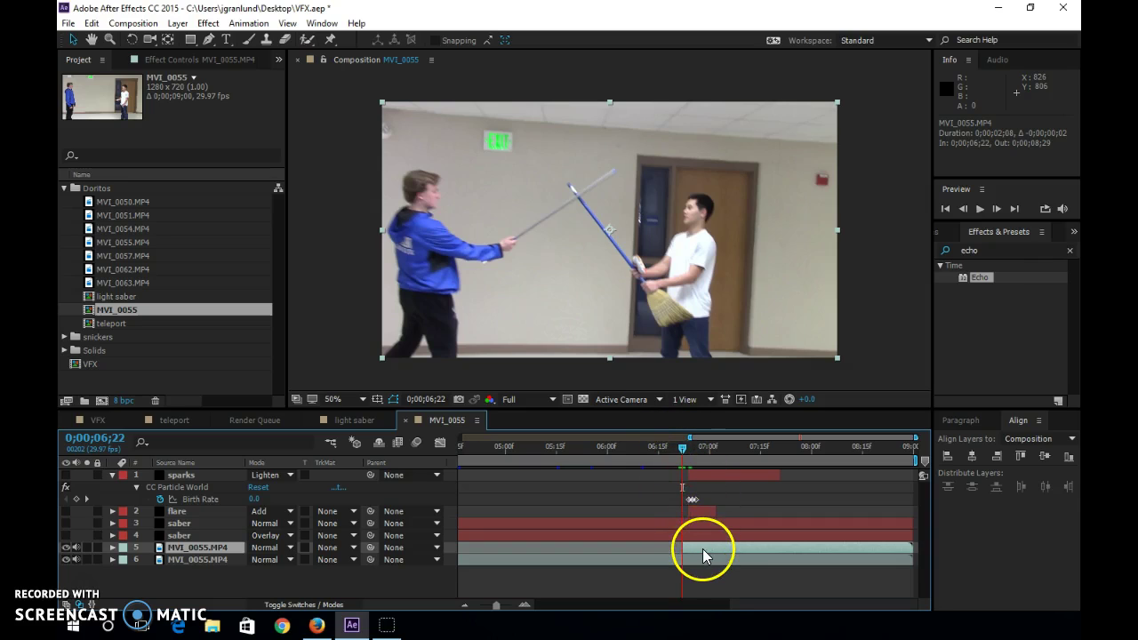
Trim the copy's start to 0;00;07;02, then slide the trimmed clip back so it begins at 0;00;06;24
left_click_drag(681, 444, 716, 455)
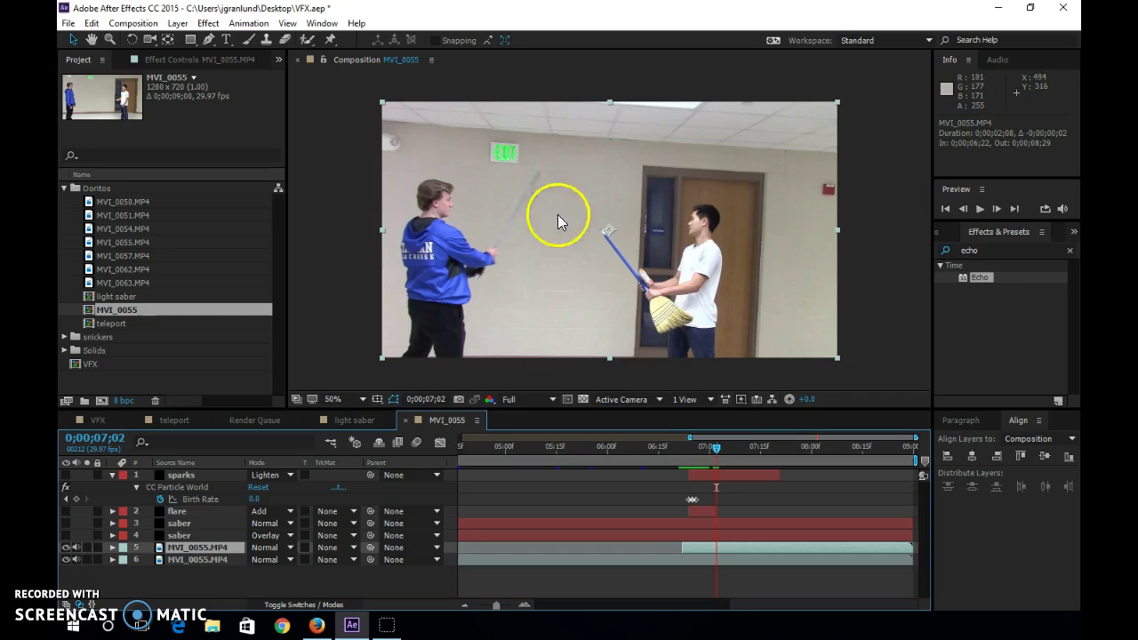
left_click_drag(679, 544, 717, 545)
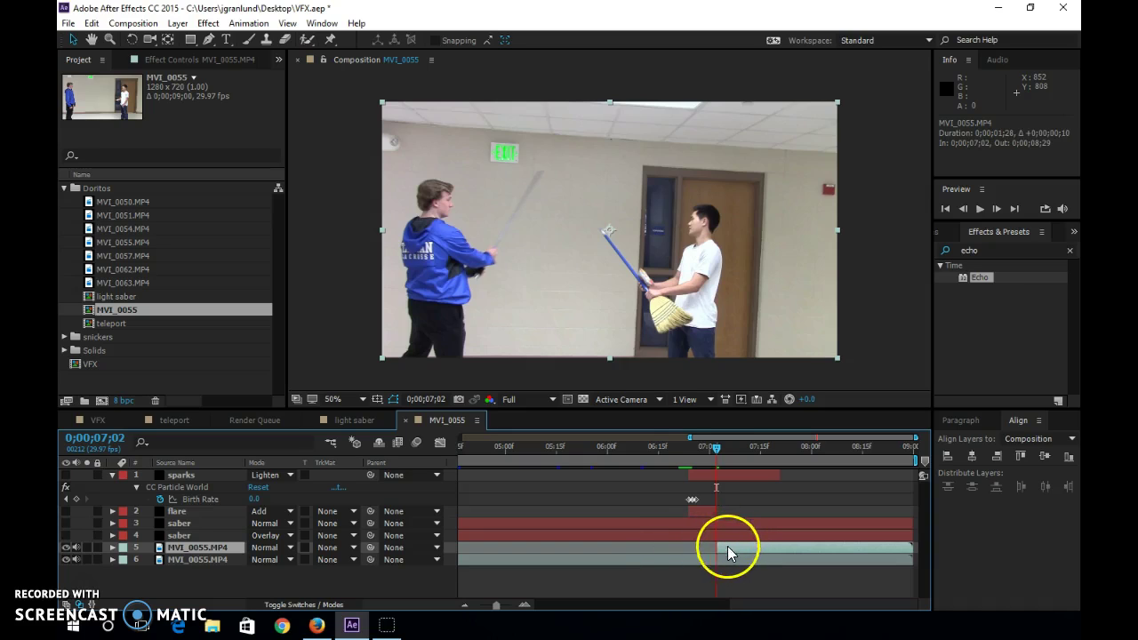
left_click_drag(692, 449, 688, 449)
left_click_drag(748, 548, 706, 550)
left_click(689, 451)
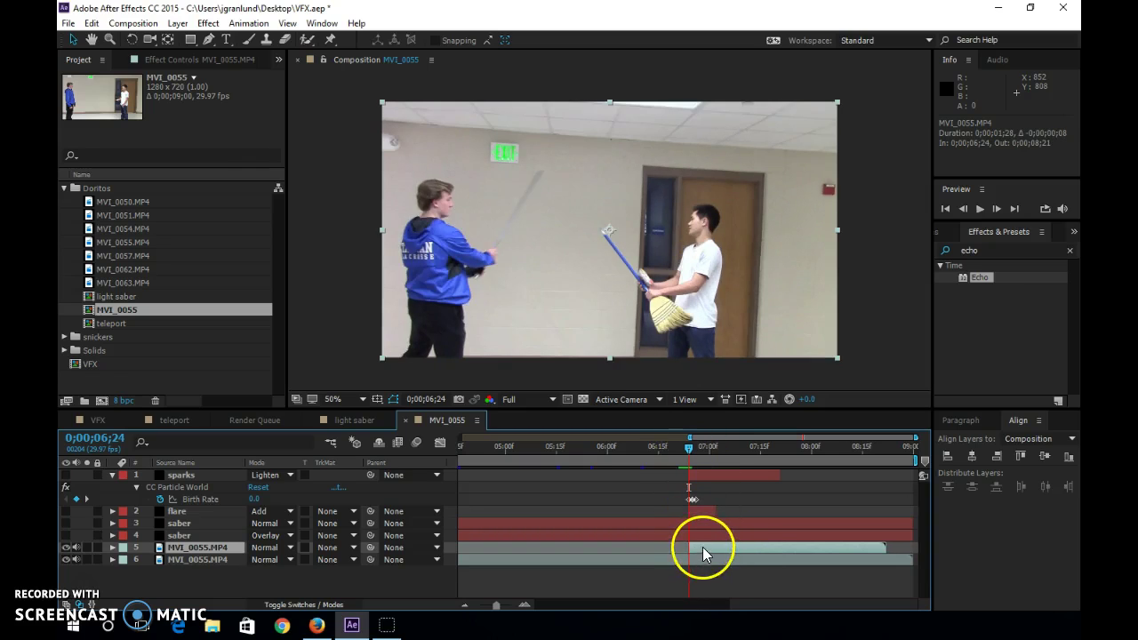
Draw a four-point mask with the Pen tool on the trimmed copy, around the spot where the sword and broom handle cross
left_click(210, 40)
left_click(551, 181)
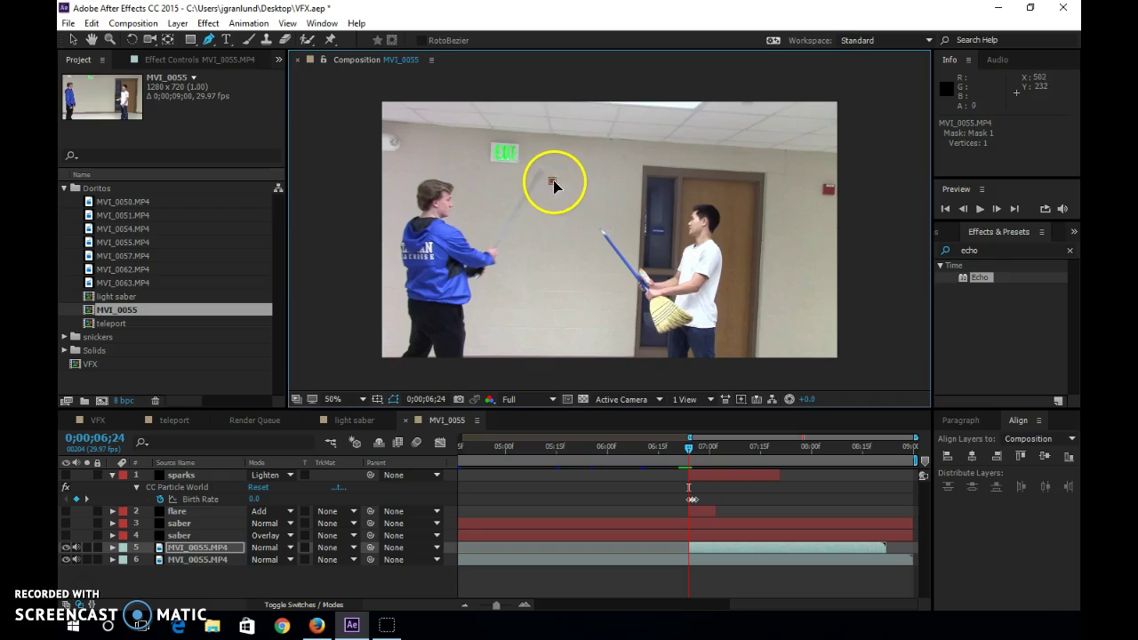
left_click(609, 186)
left_click(589, 239)
left_click(545, 235)
left_click(552, 182)
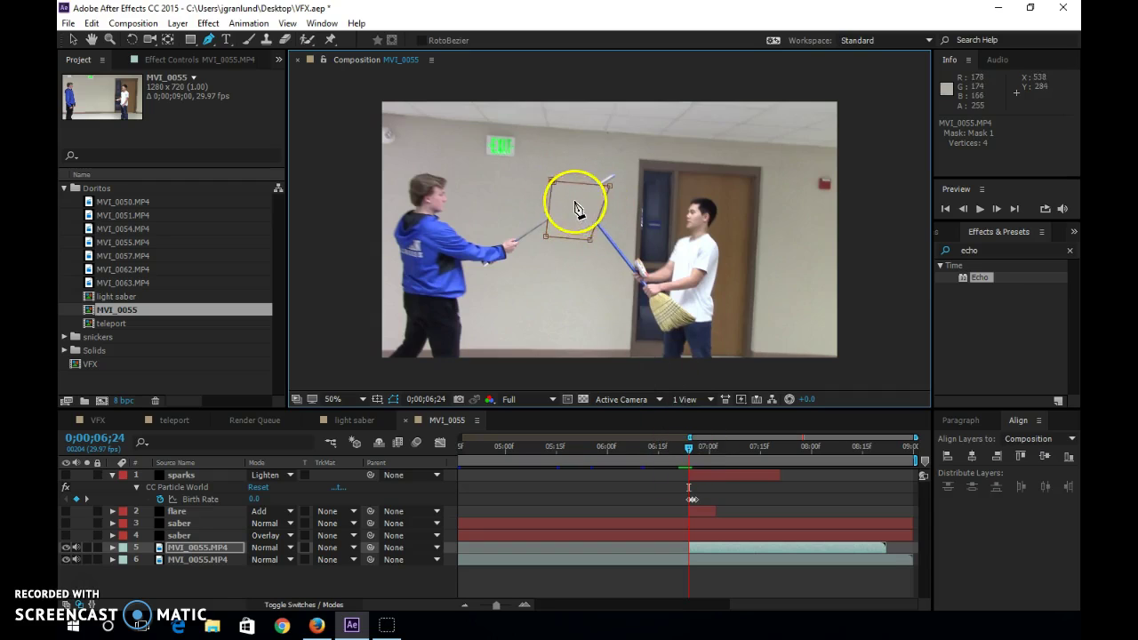
Reshape the mask into a small diamond over the broom handle's tip, with its lower side along the sword
left_click(74, 41)
left_click_drag(590, 239, 605, 182)
left_click_drag(546, 237, 575, 210)
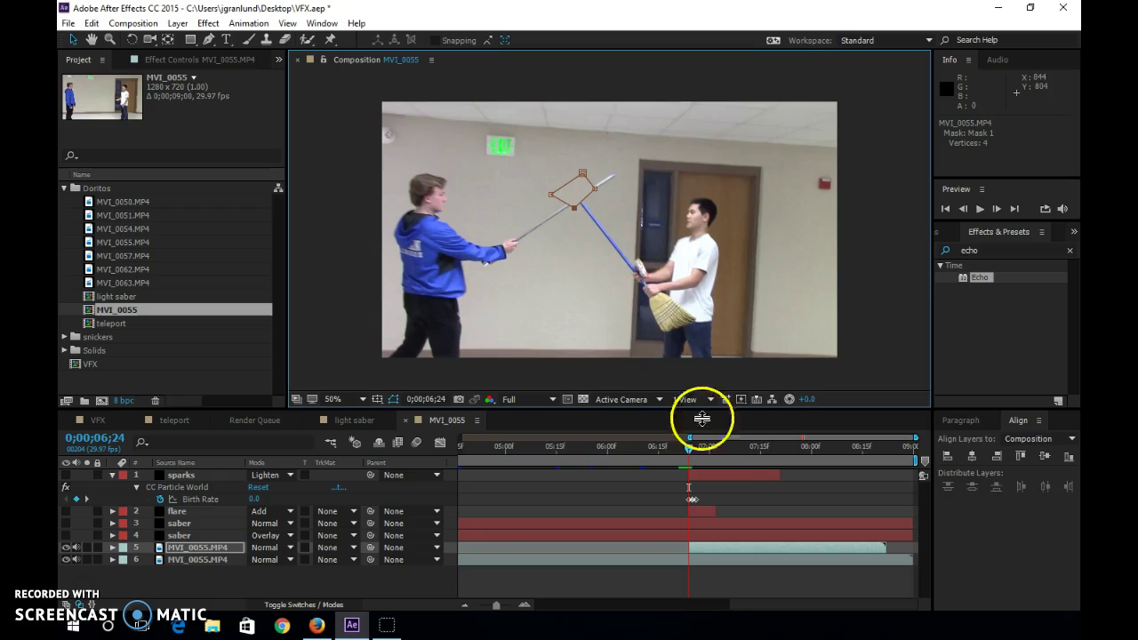
Rename the masked copy of the footage as cover
left_click(197, 547)
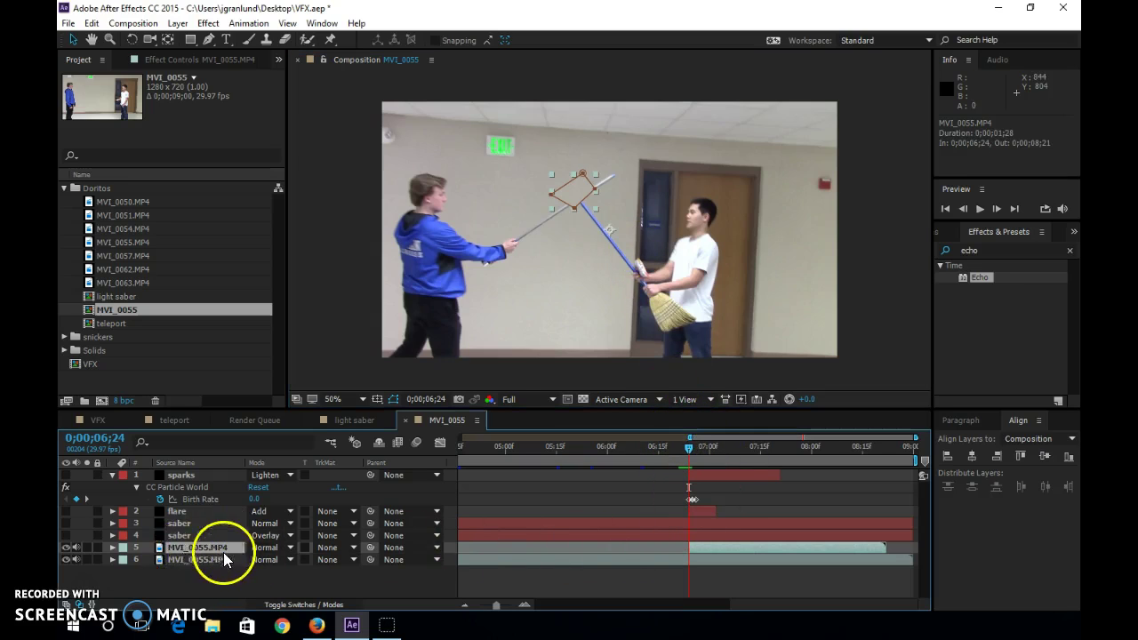
right_click(195, 548)
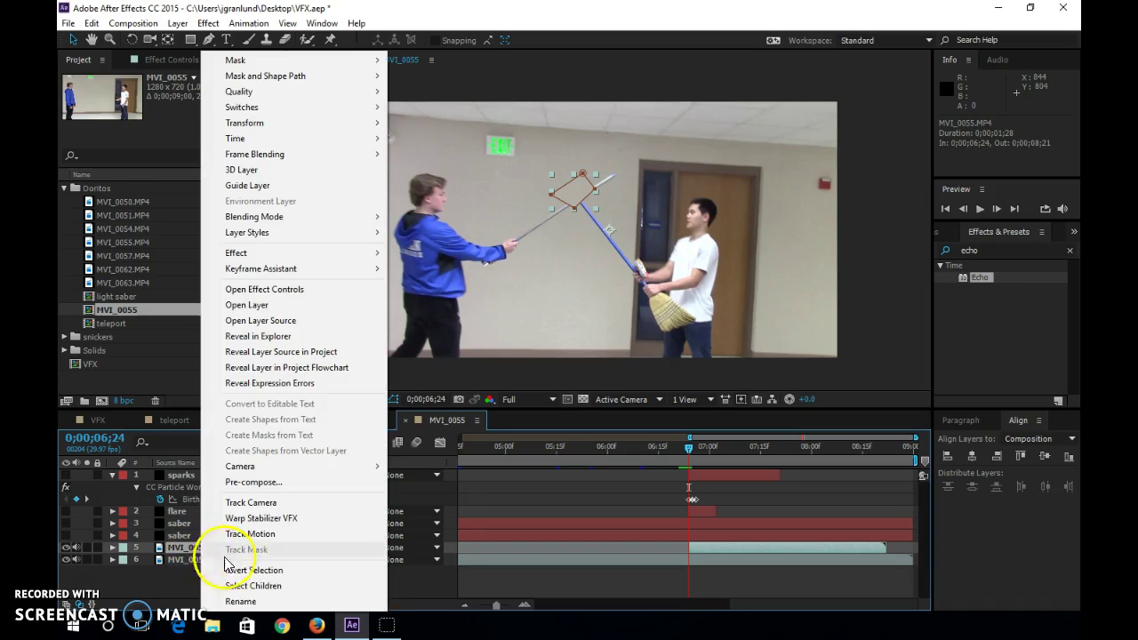
left_click(267, 604)
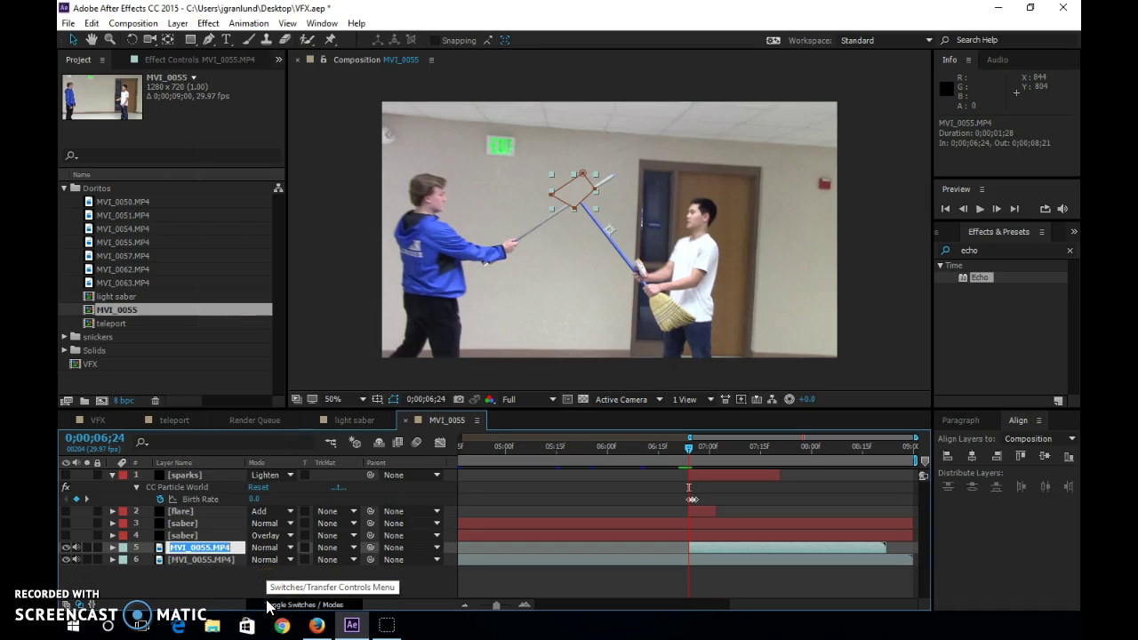
type("cover")
key("Return")
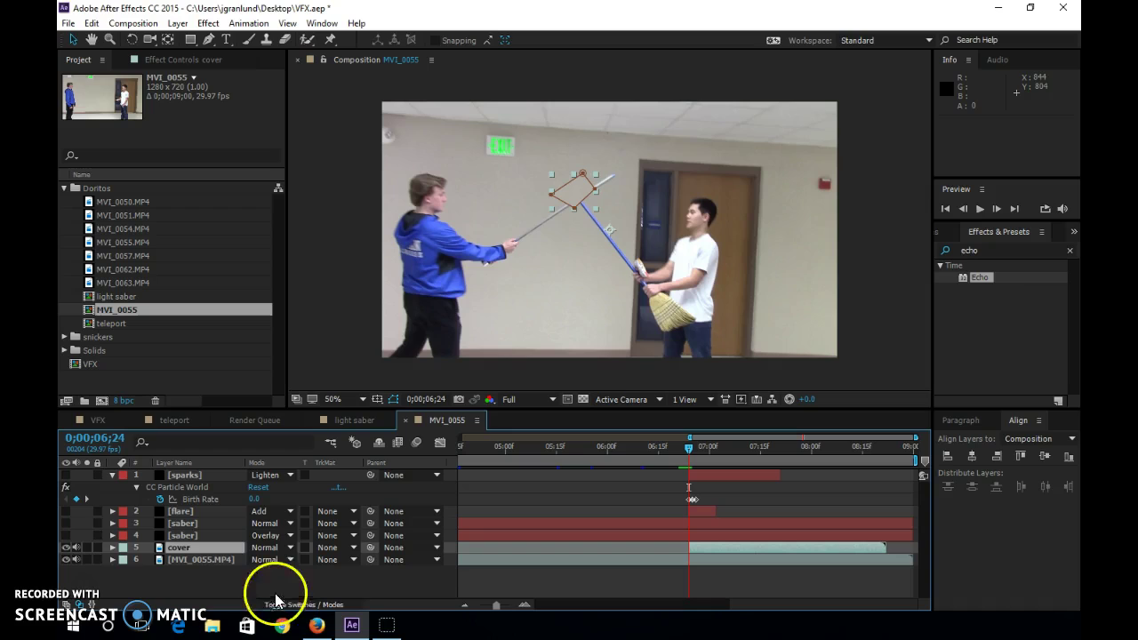
Reveal the cover layer's Mask 1 properties and start keyframing its Mask Path at 0;00;06;24
left_click(112, 548)
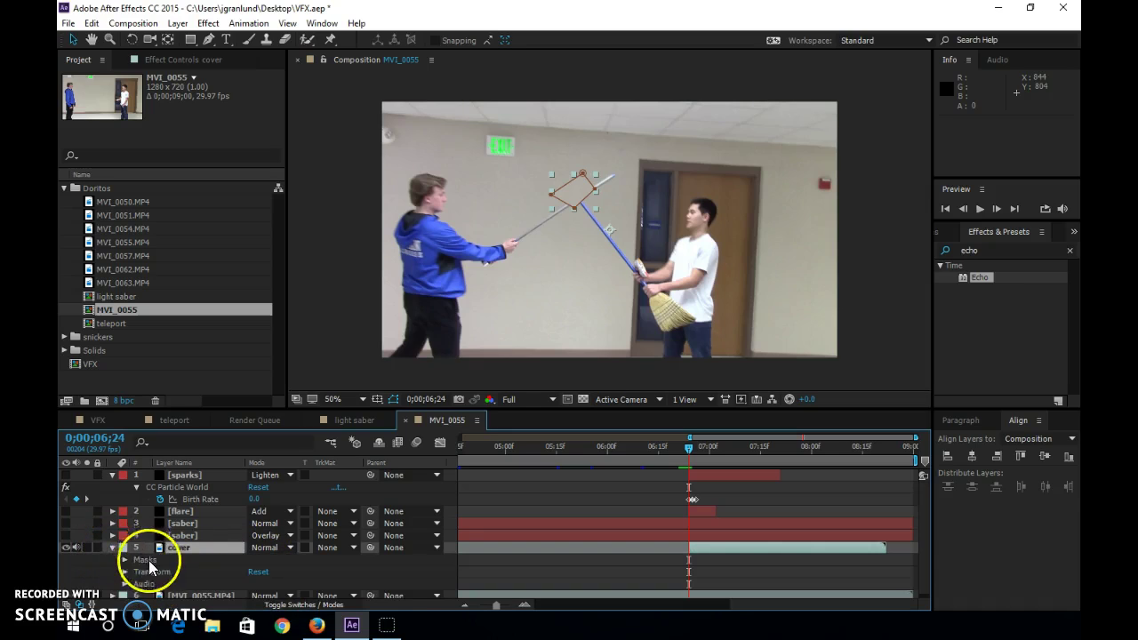
left_click(124, 560)
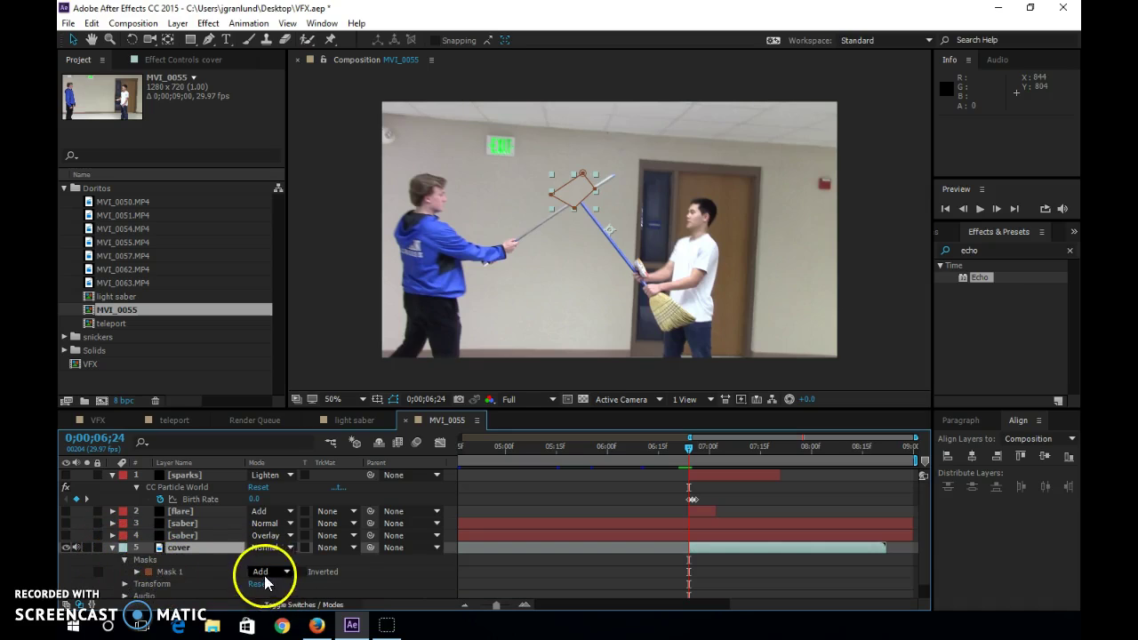
scroll(267, 569, "down", 1)
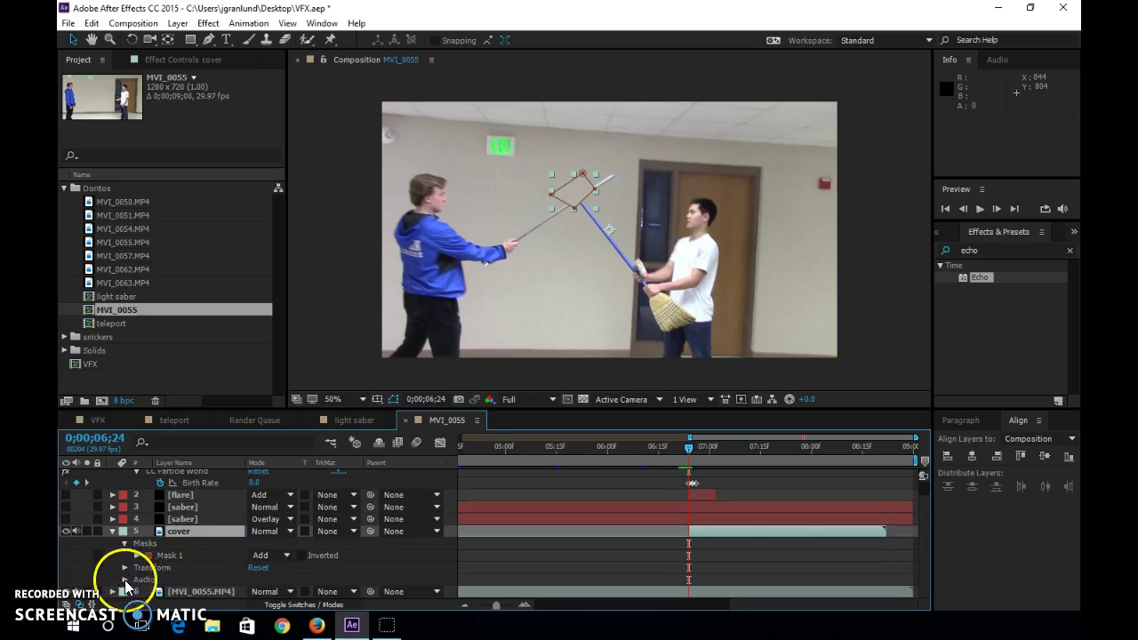
left_click(125, 566)
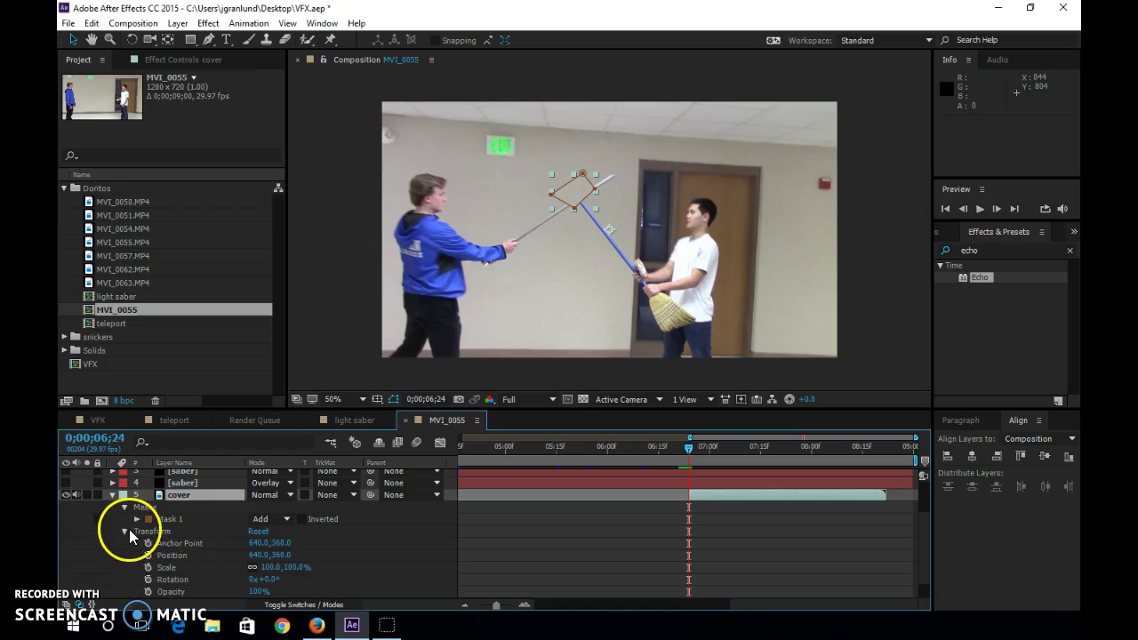
left_click(126, 527)
left_click(136, 555)
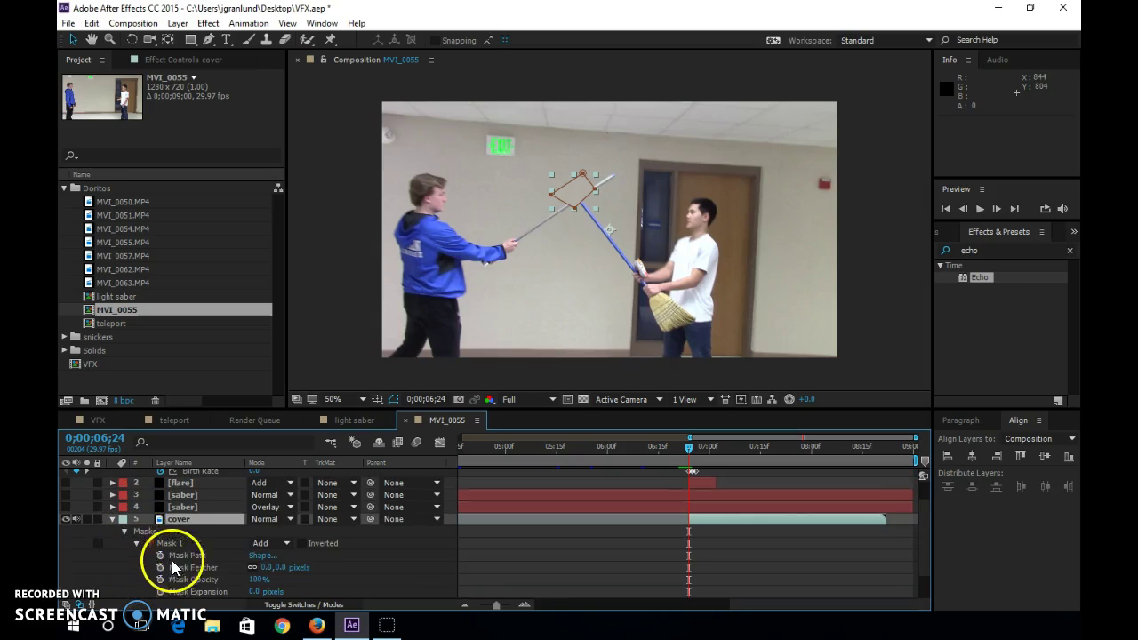
scroll(164, 563, "down", 2)
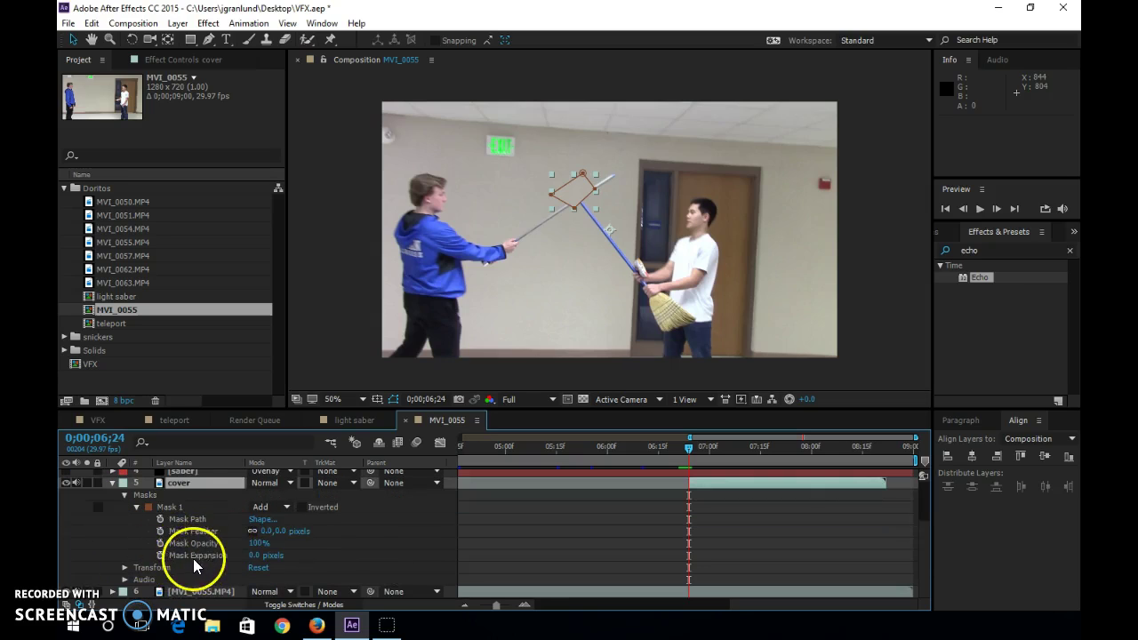
left_click(160, 521)
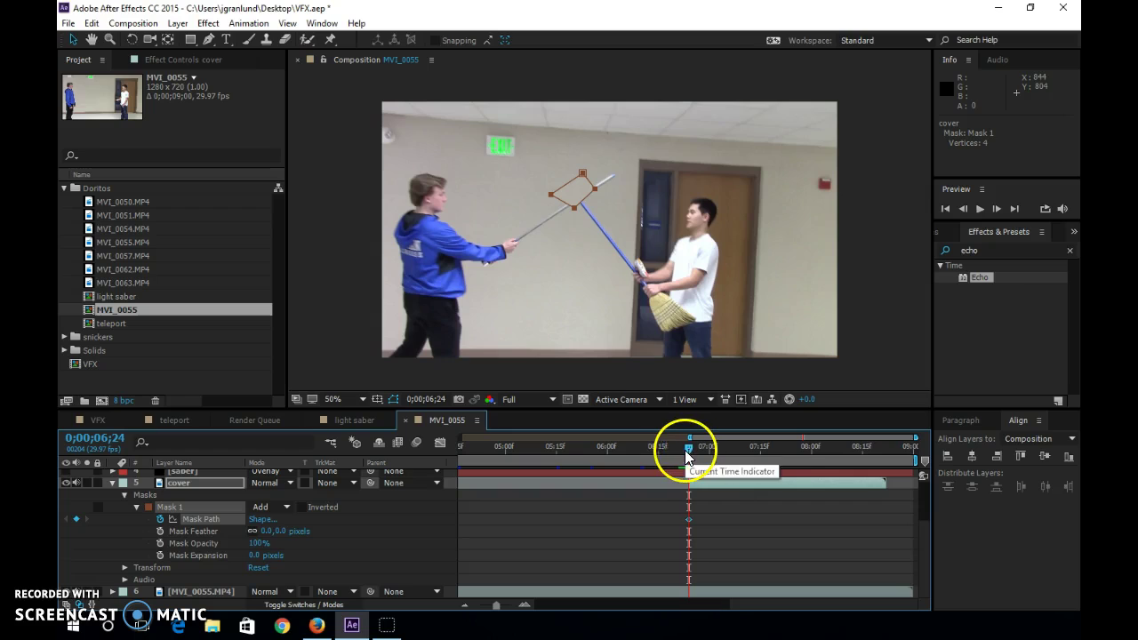
Undo a trial vertex move and adjust the mask's lower corners to follow the sword edge at 0;00;06;24
left_click_drag(577, 208, 595, 241)
key("ctrl+z")
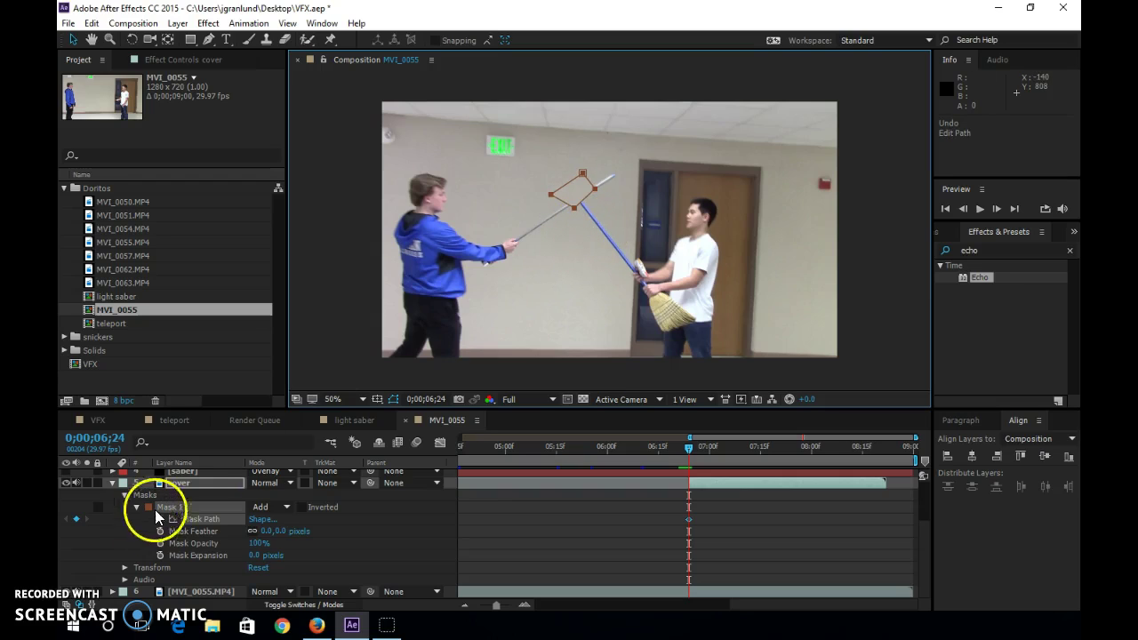
left_click(201, 520)
mouse_move(582, 203)
left_mouse_down()
mouse_move(564, 201)
mouse_move(590, 183)
mouse_move(585, 192)
left_mouse_up()
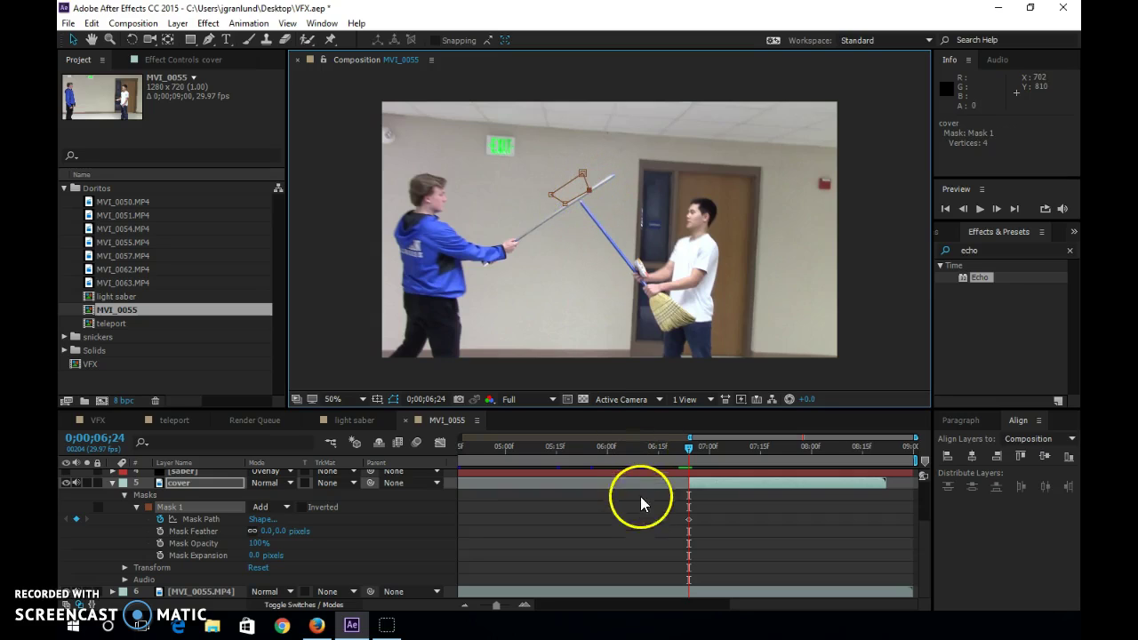
Step forward from 0;00;06;25, repositioning the mask over the tip of the broom handle to add Mask Path keyframes
key("Page_Down")
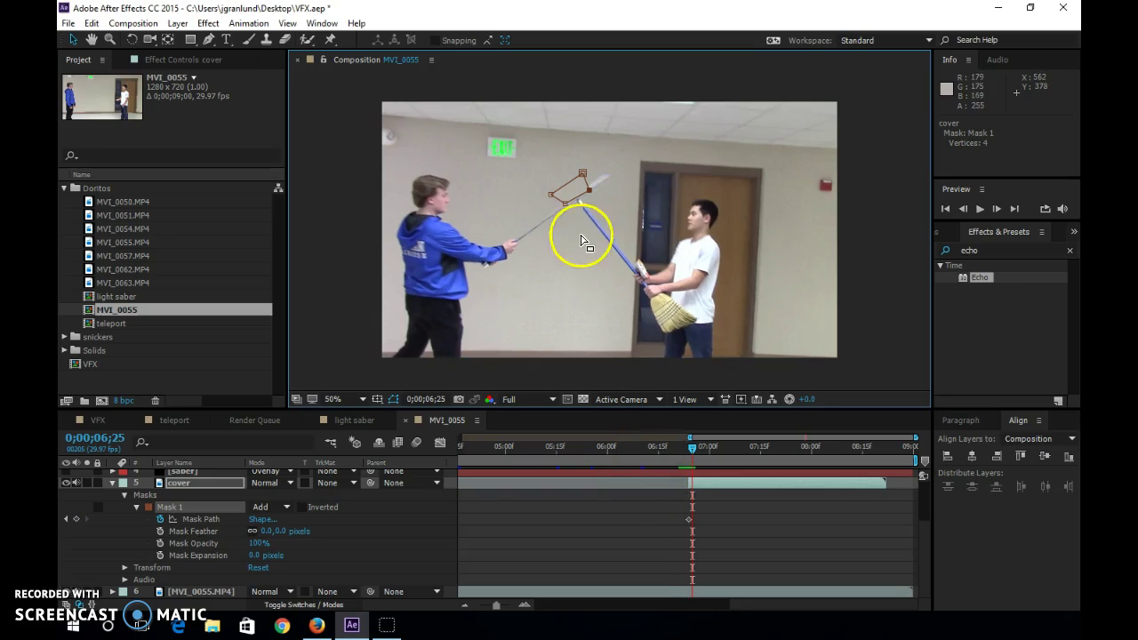
left_click_drag(590, 184, 580, 224)
key("Page_Down")
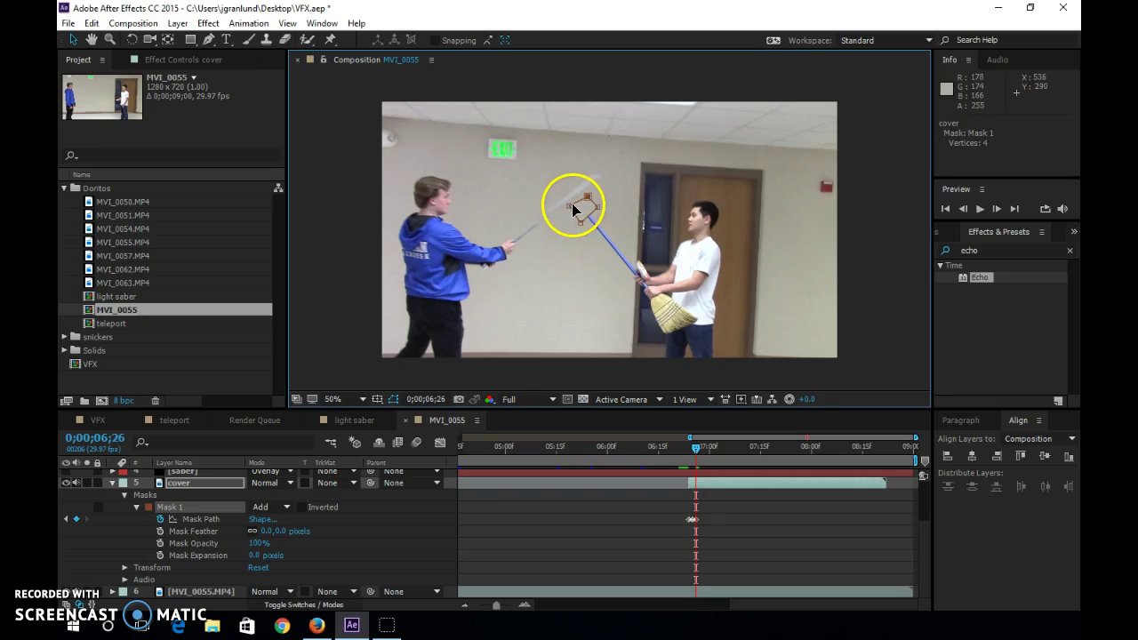
key("Page_Down")
key("Page_Down")
left_click_drag(600, 206, 579, 223)
key("Page_Down")
Extend the mask down the broom handle from 0;00;07;02 and keep keyframing its path frame by frame to 0;00;07;10
key("Page_Down")
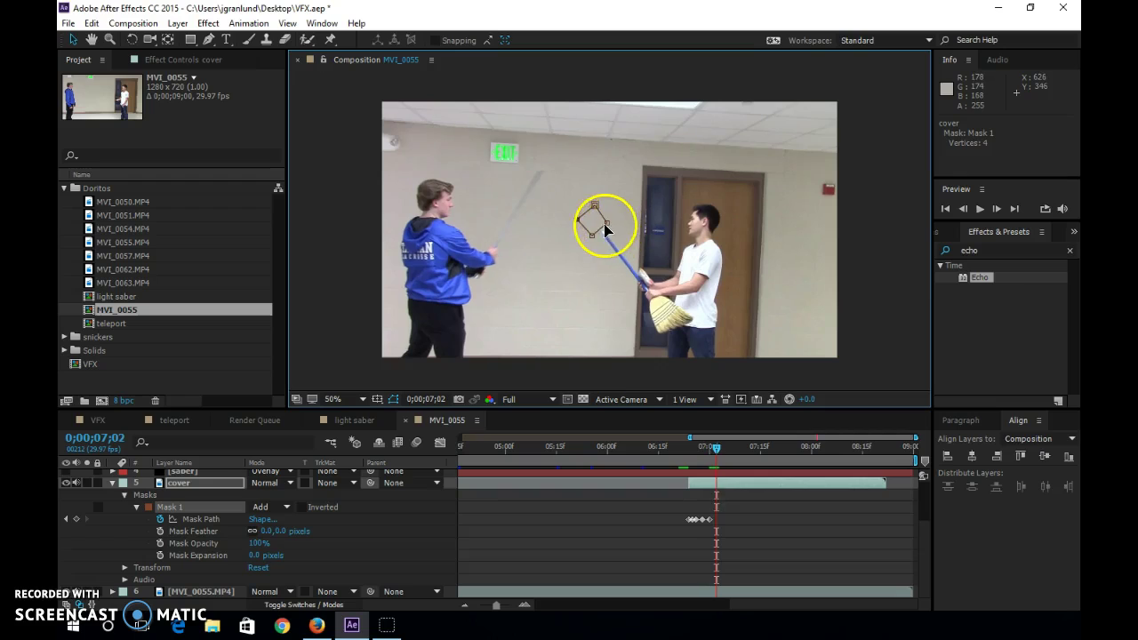
left_click_drag(589, 236, 628, 254)
key("Page_Down")
key("Page_Down")
key("Page_Down")
key("Page_Down")
key("Page_Down")
key("Page_Down")
key("Page_Down")
key("Page_Down")
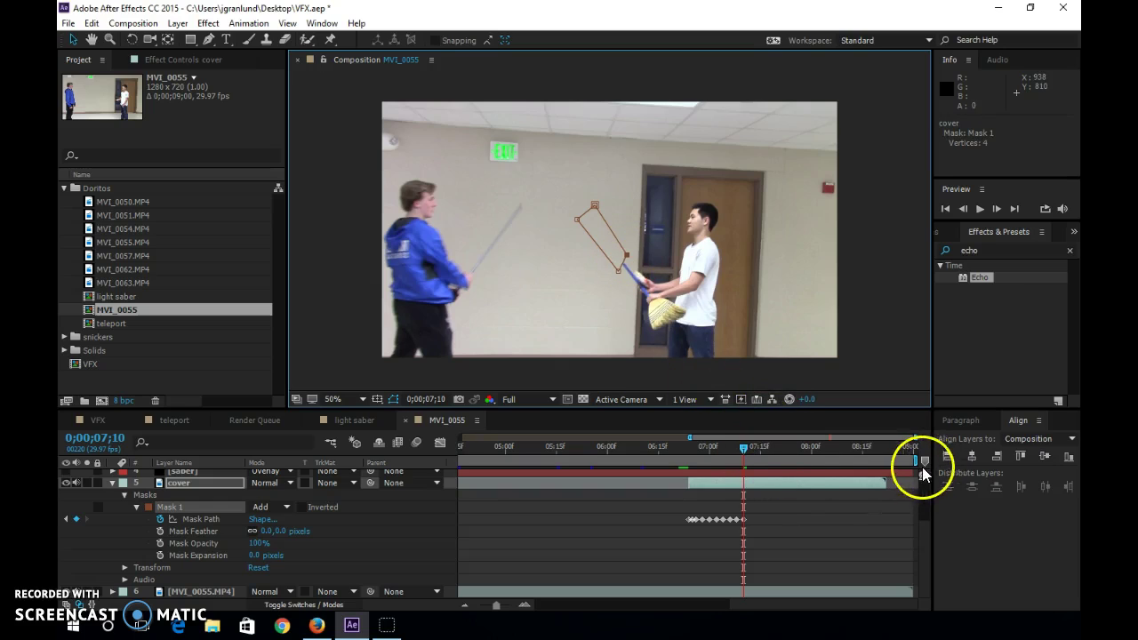
End the work area at the last mask keyframe, preview the shot and return to 0;00;06;24
left_click_drag(913, 460, 745, 468)
key("space")
left_click_drag(658, 454, 684, 454)
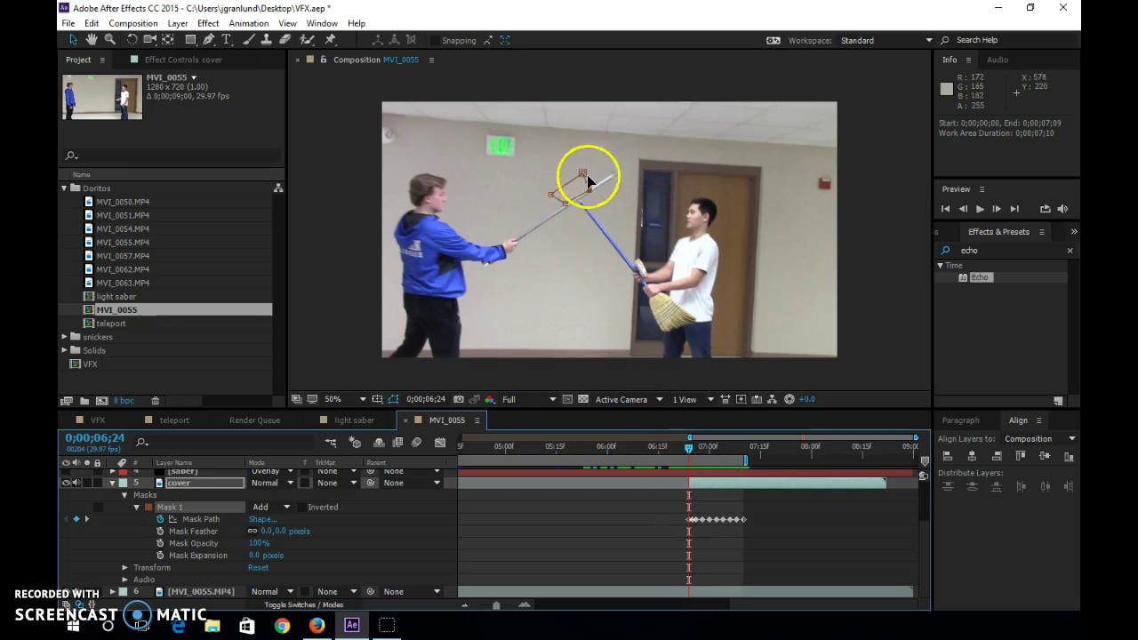